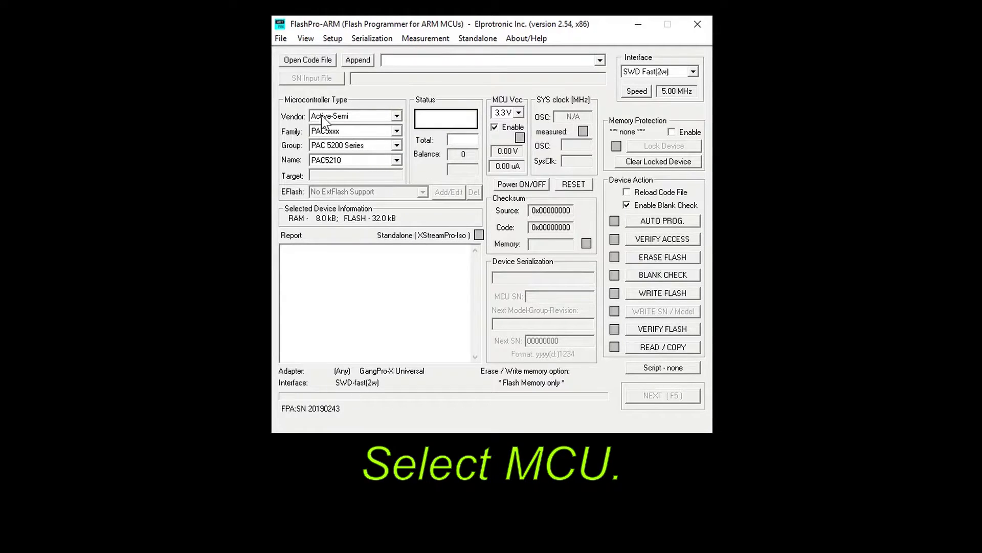
Step: Select the Cypress FM4 S6E2D device S6E2DH5J0AGV20000 as the target MCU
left_click(322, 115)
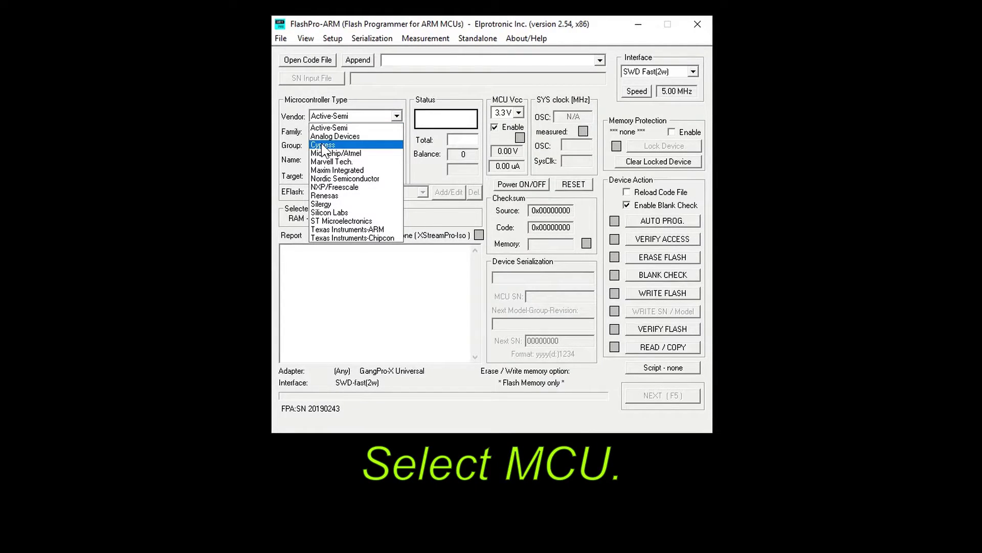
left_click(324, 145)
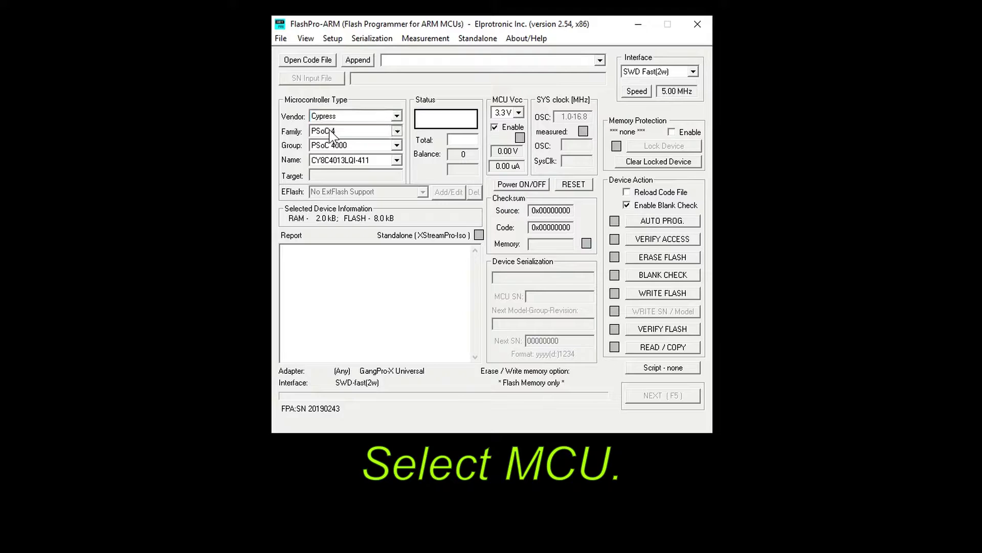
left_click(331, 133)
left_click(329, 175)
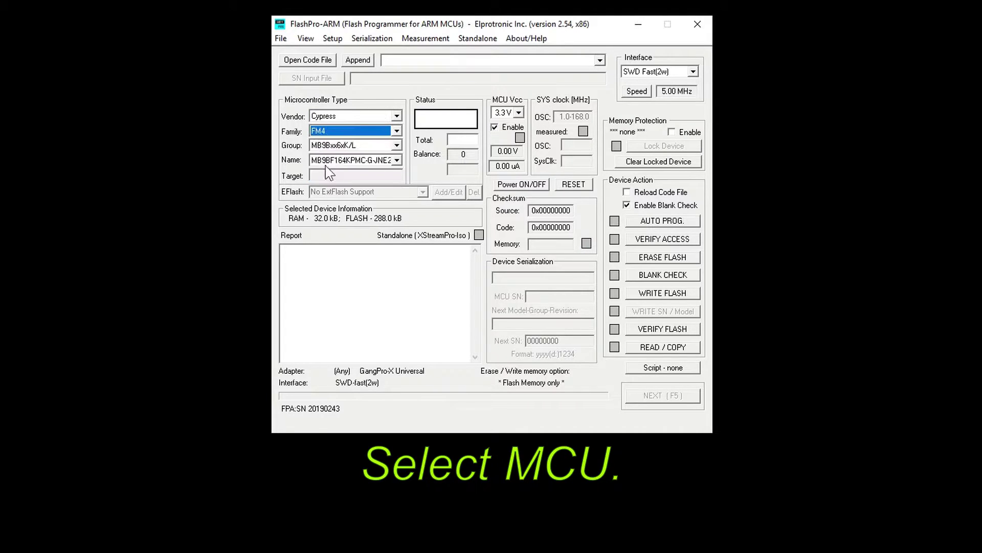
left_click(328, 146)
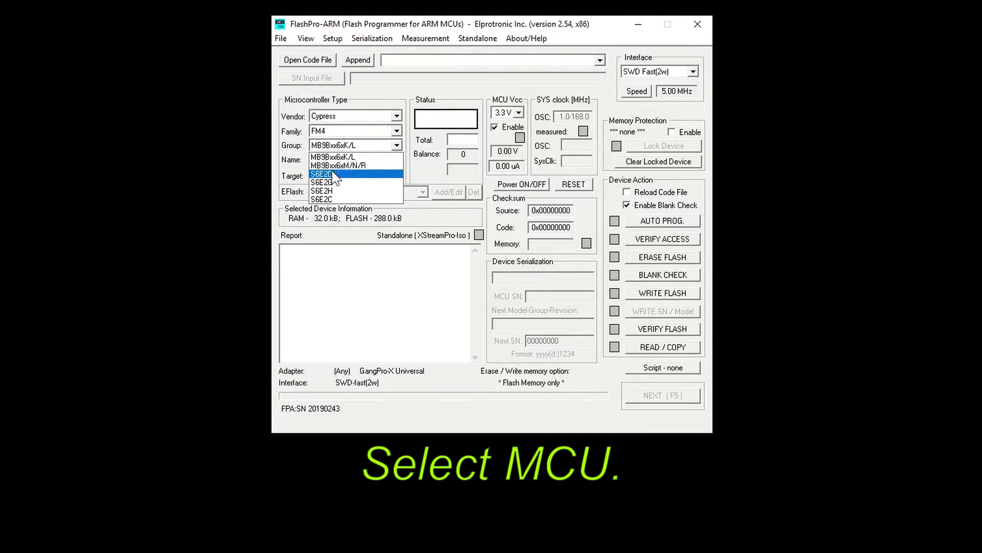
left_click(334, 175)
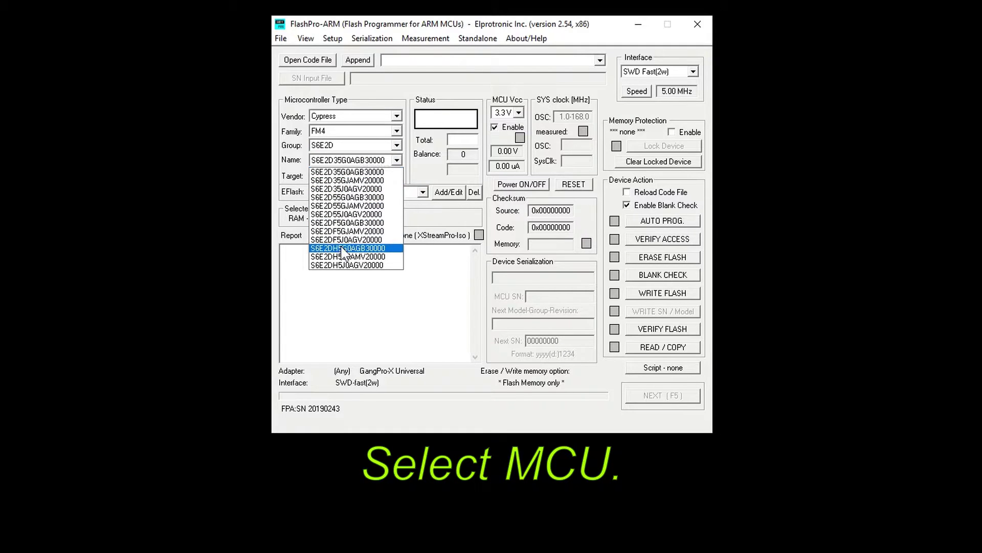
left_click(343, 265)
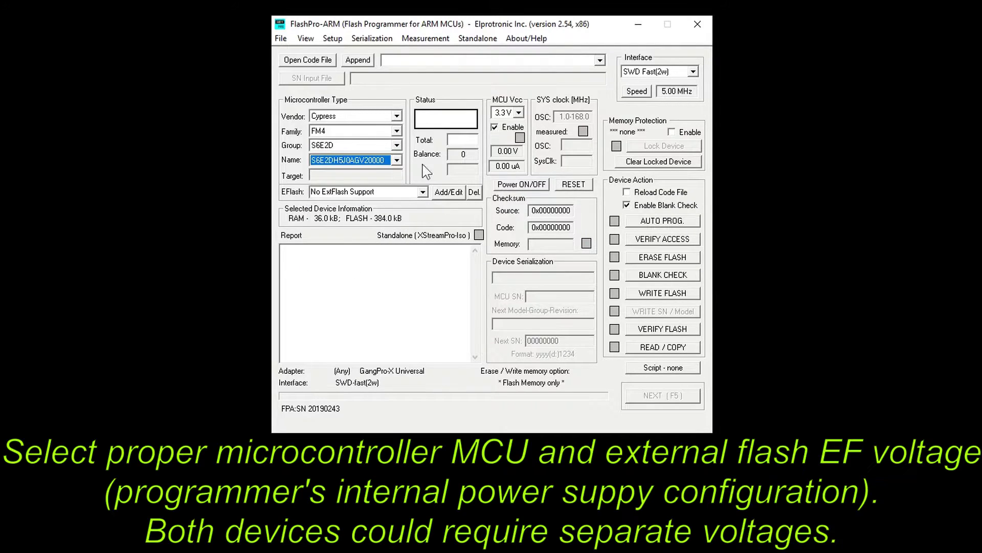
Step: Set the MCU supply to 3.0 V and briefly toggle target power on and off
left_click(519, 113)
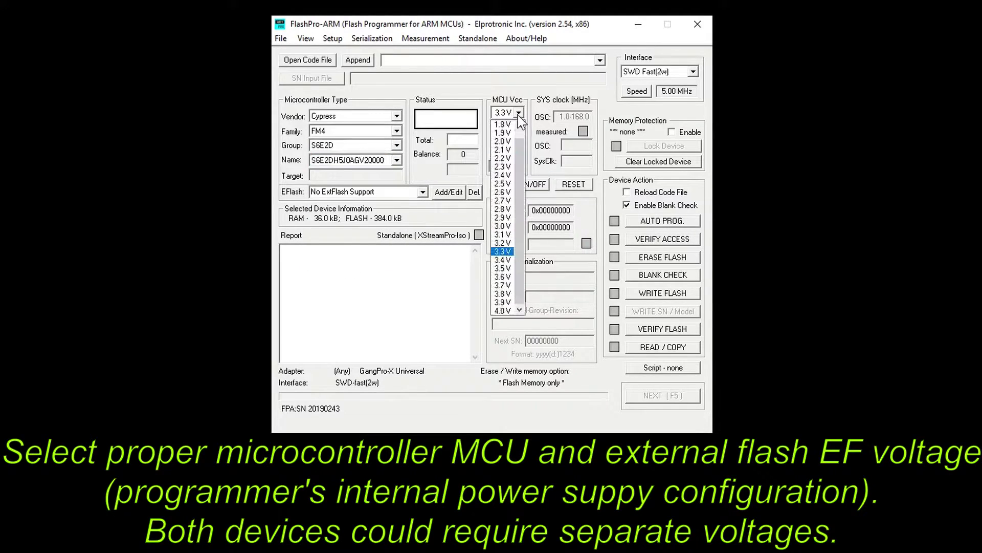
left_click(503, 234)
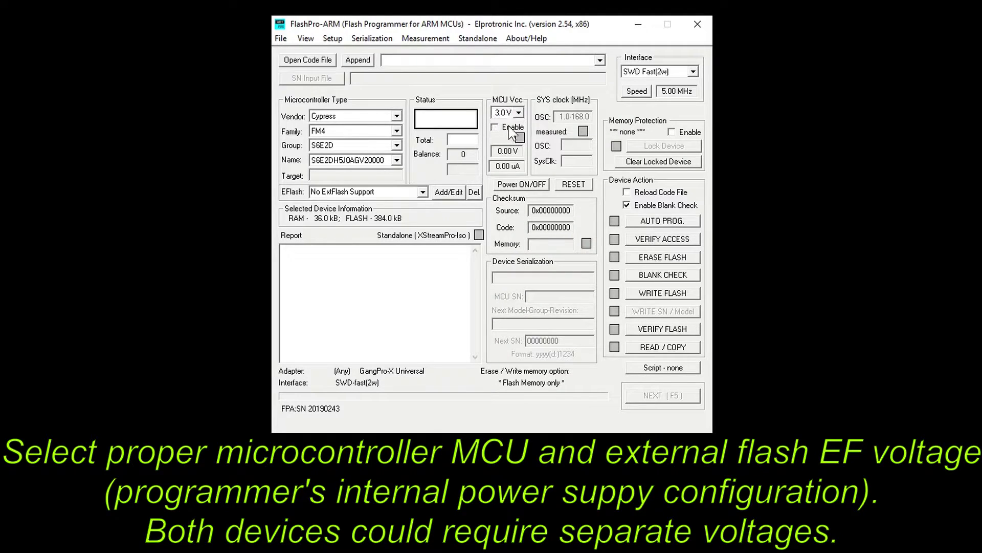
left_click(522, 185)
left_click(522, 185)
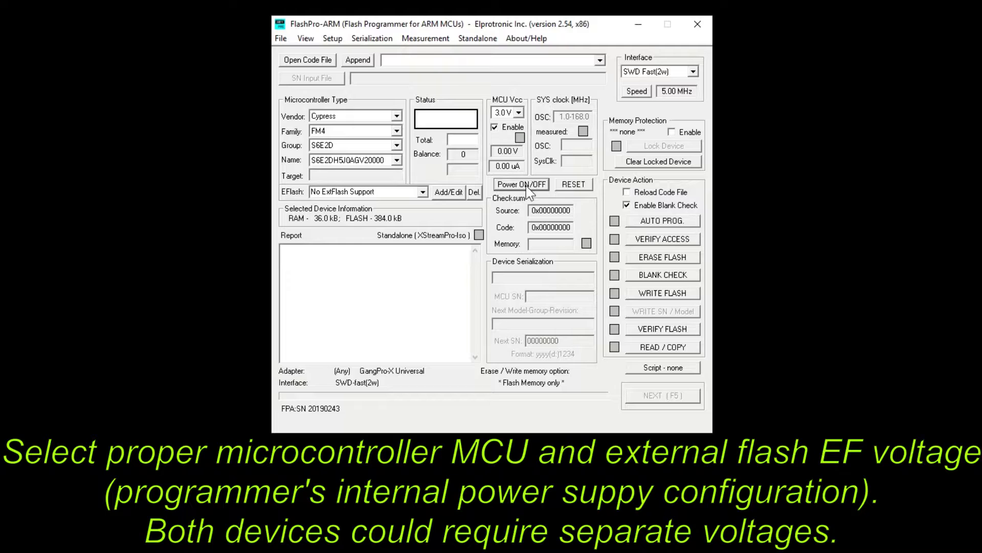
Step: Switch to the JTAG Fast (4-wire) interface and replace the 5.0 MHz clock value
left_click(660, 71)
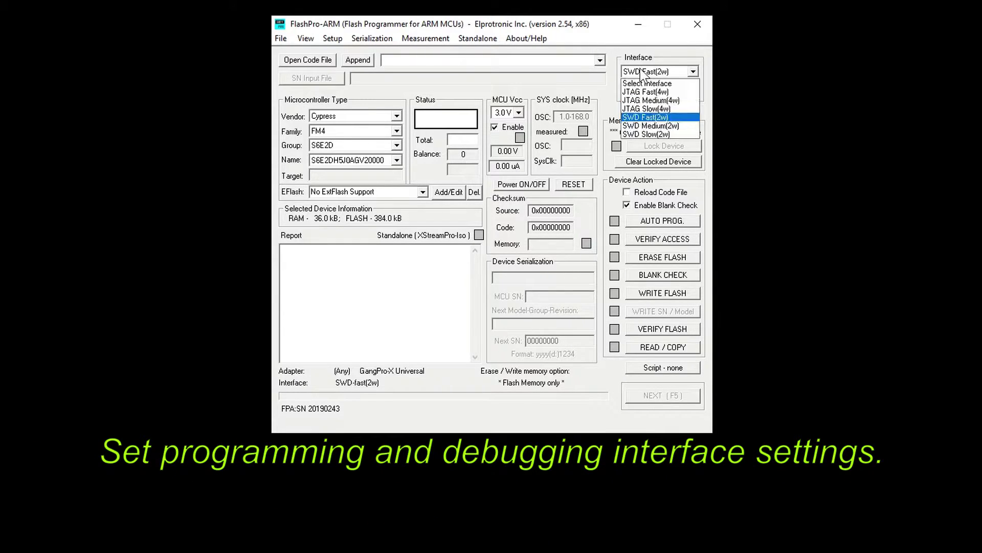
left_click(645, 92)
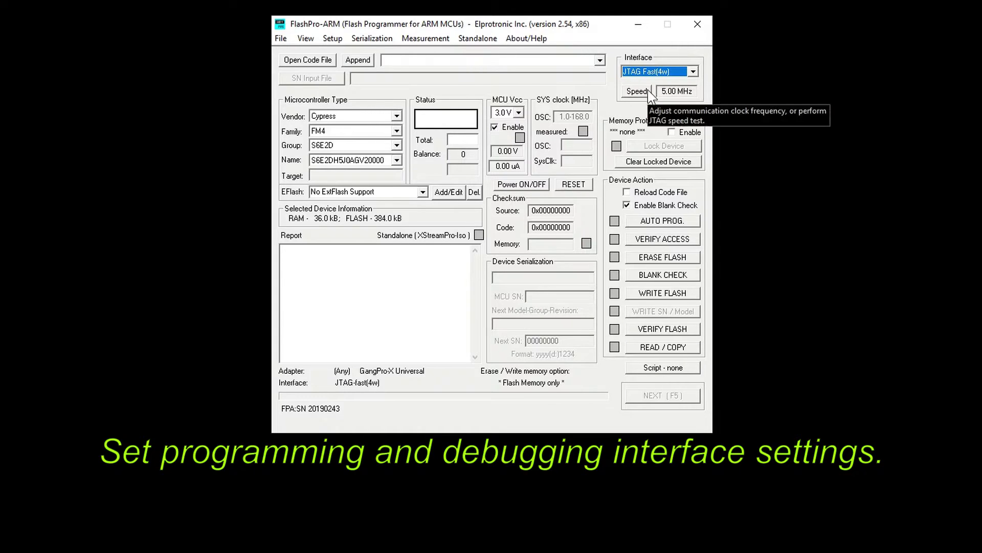
left_click(648, 90)
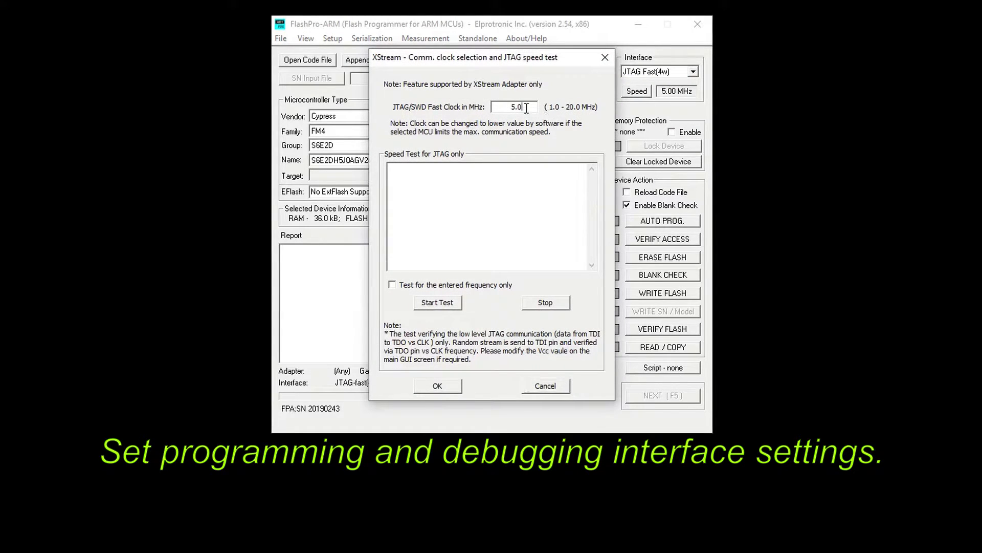
left_click_drag(526, 107, 505, 107)
type("10.")
type("1")
Step: Speed-test the JTAG link at 10.1 MHz, accept that clock, and verify target access
left_click(443, 286)
left_click(438, 302)
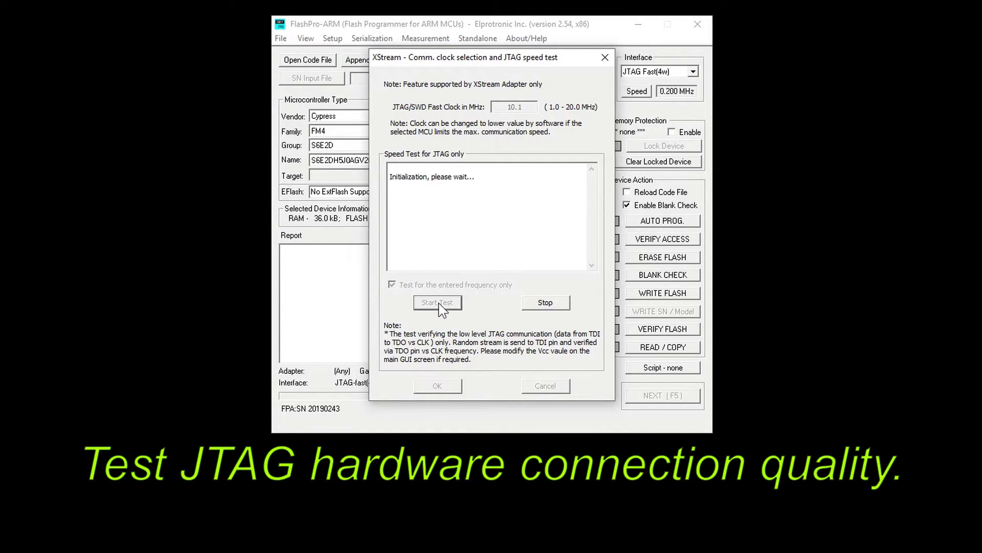
left_click(536, 306)
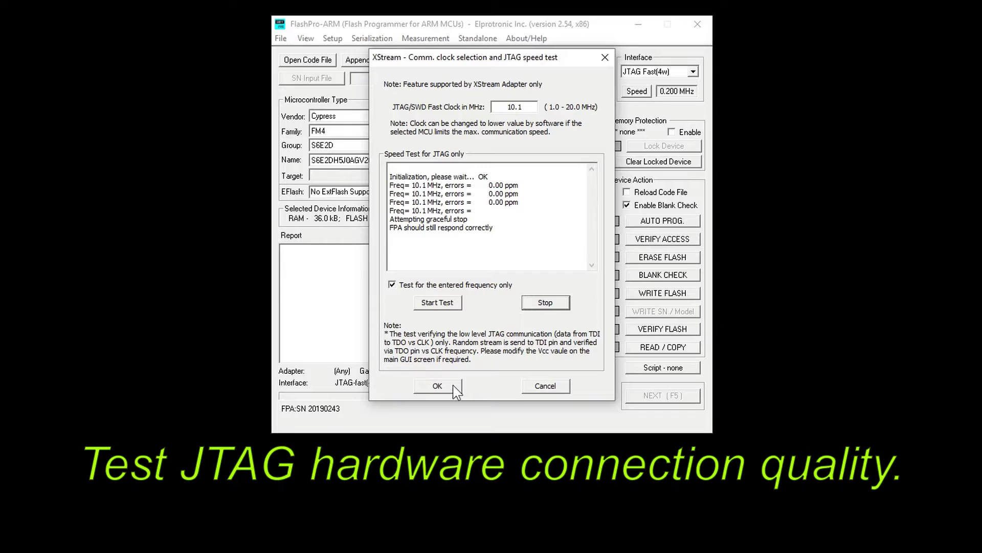
left_click(438, 386)
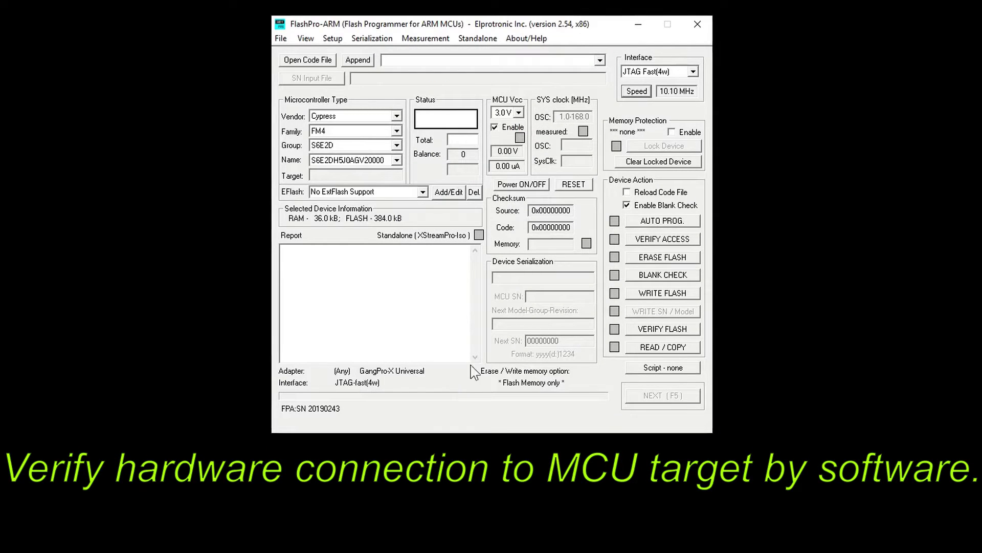
left_click(662, 238)
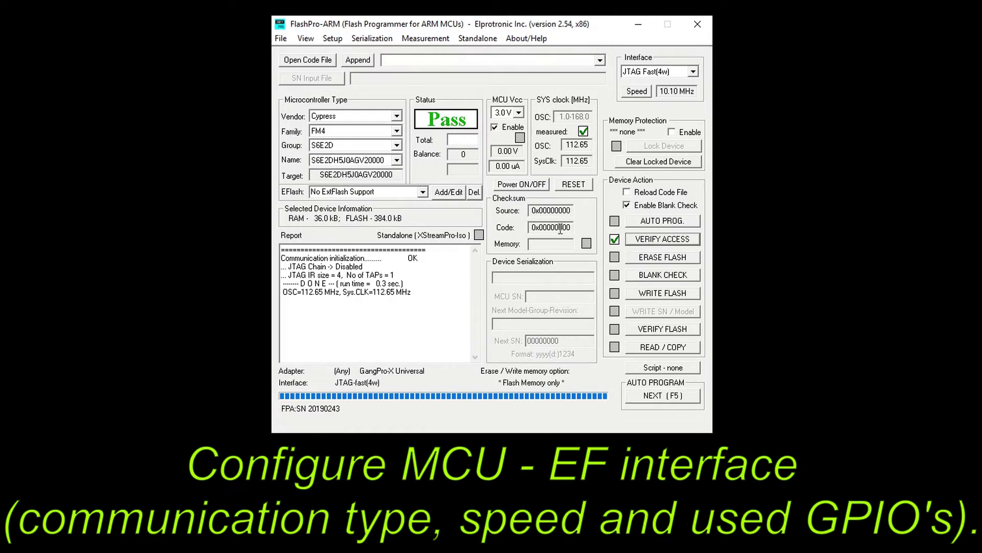
Step: Choose the Cypress FL-L S25FL64L part as the external flash module
left_click(448, 192)
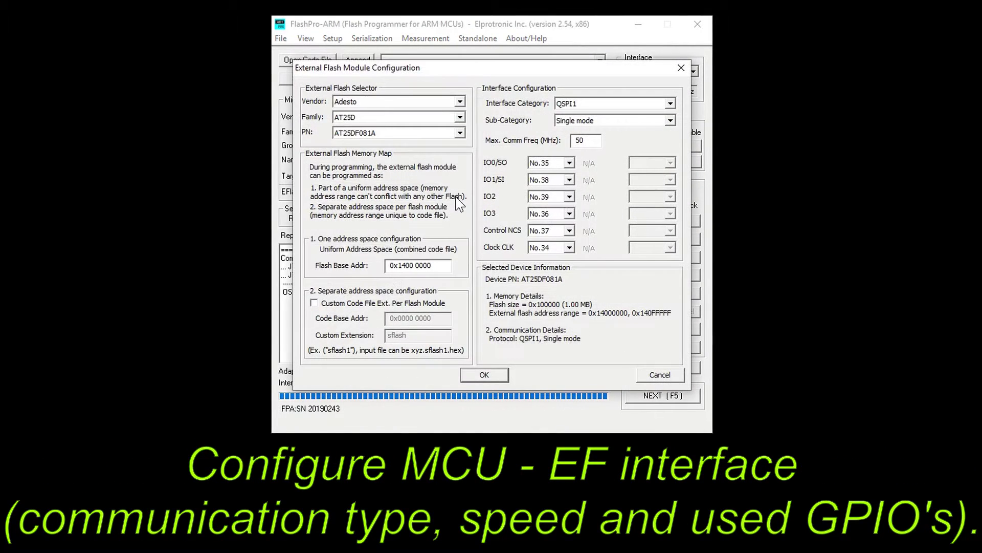
left_click(458, 101)
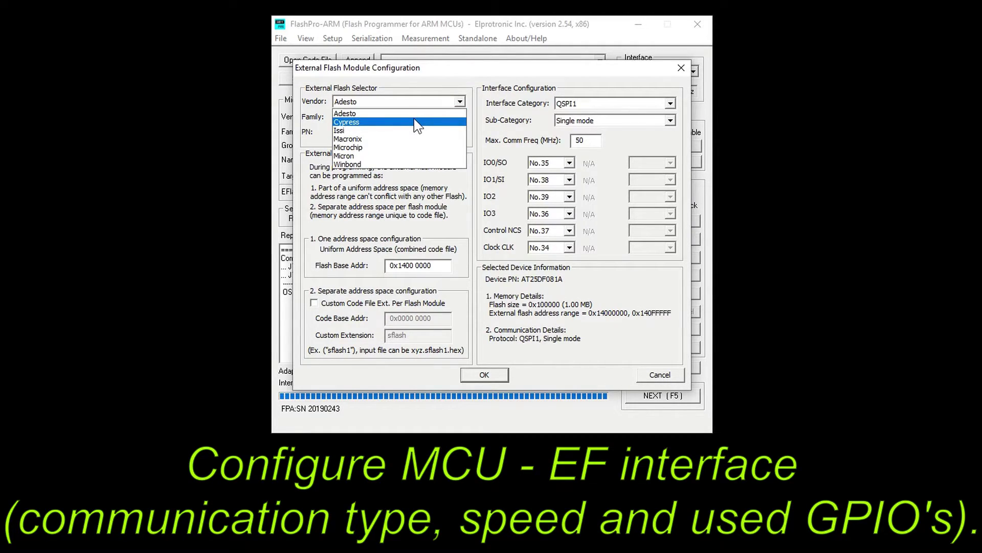
left_click(417, 123)
left_click(459, 117)
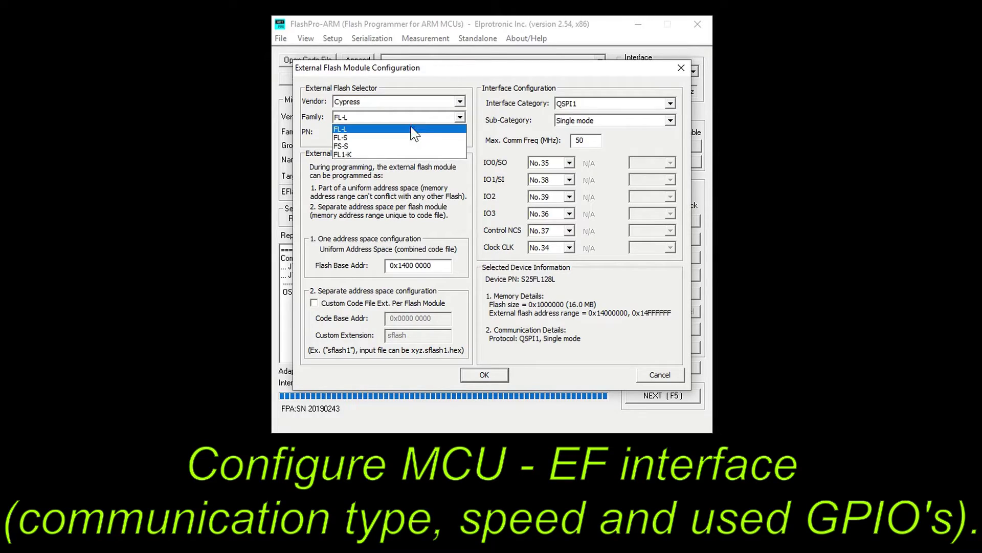
left_click(414, 129)
left_click(412, 134)
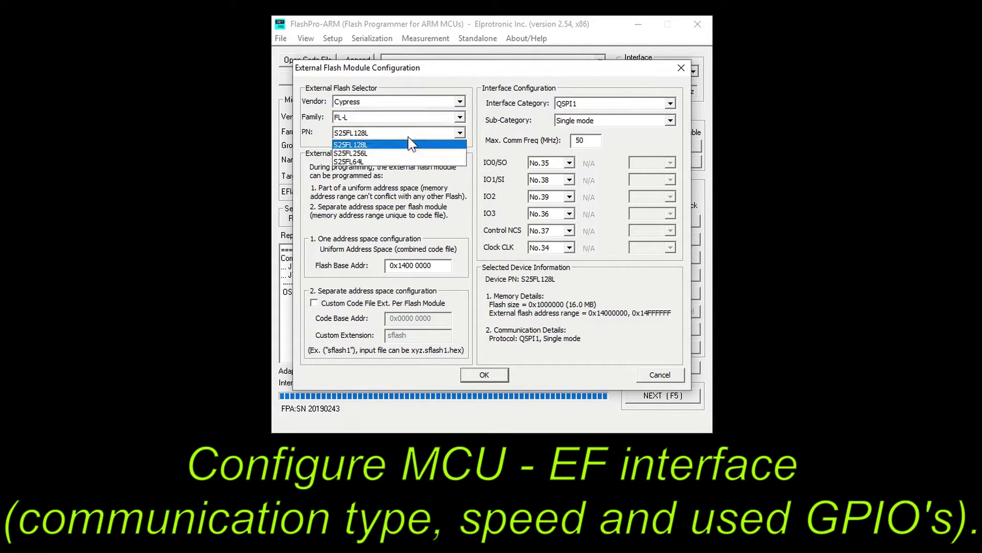
left_click(407, 162)
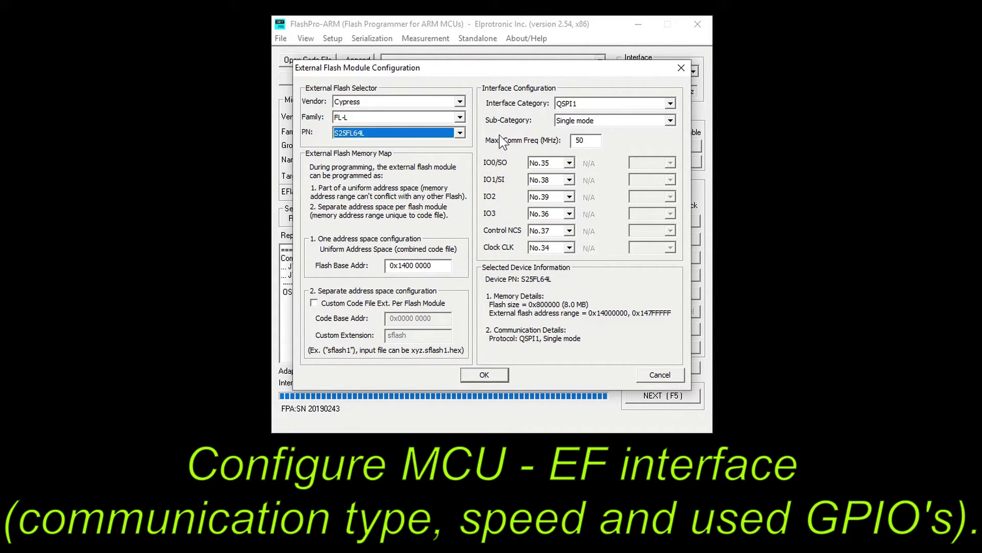
Step: Set the QSPI1 interface to dual mode with a 10 MHz maximum communication frequency
left_click(588, 104)
left_click(591, 121)
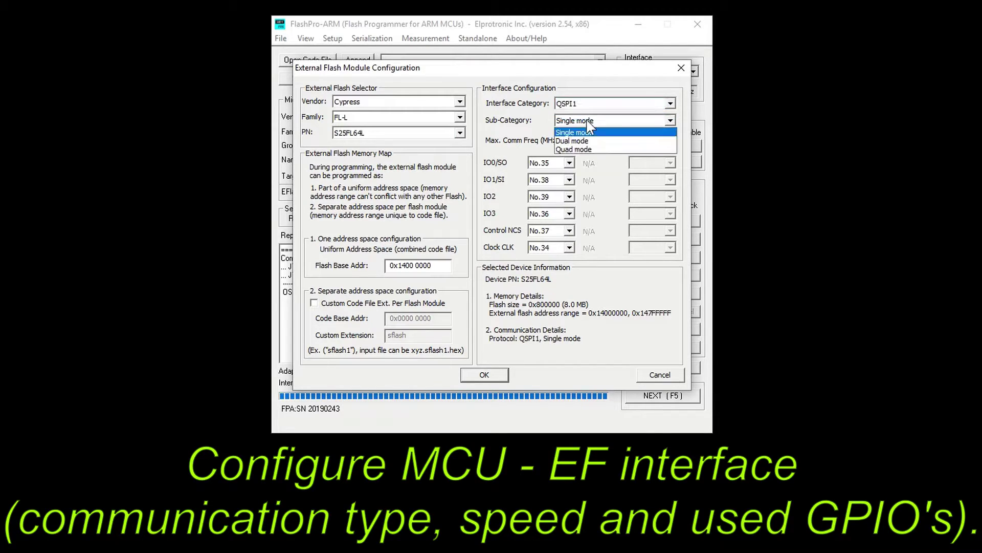
left_click(574, 141)
left_click(589, 140)
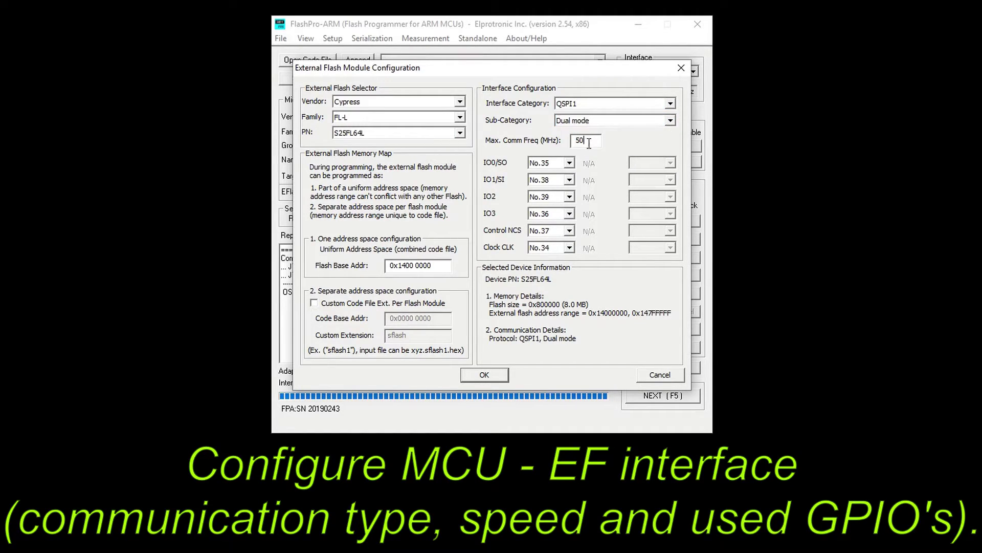
double_click(588, 141)
type("10")
Step: Review the IO0/SO, IO1/SI, NCS and clock pin choices, keeping the default pins
left_click(568, 163)
left_click(550, 174)
left_click(550, 191)
left_click(569, 231)
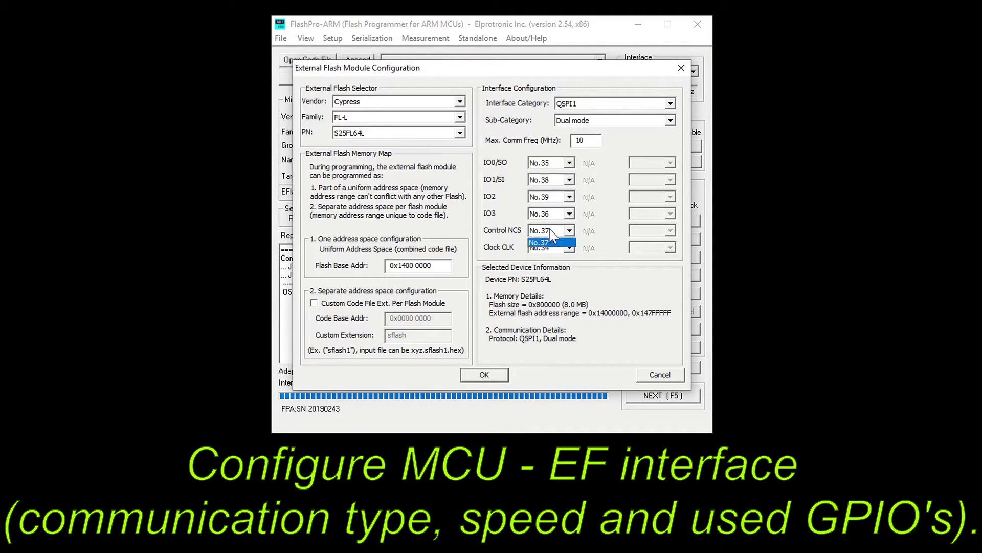
left_click(568, 248)
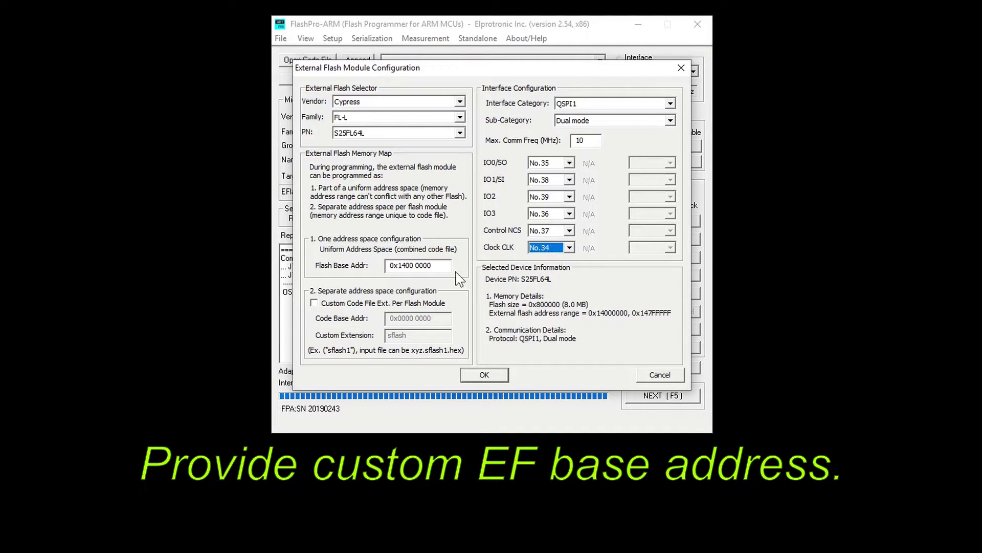
Step: Set flash base address 0x68000000 and custom code extension my_EF, then confirm
left_click(410, 265)
double_click(418, 265)
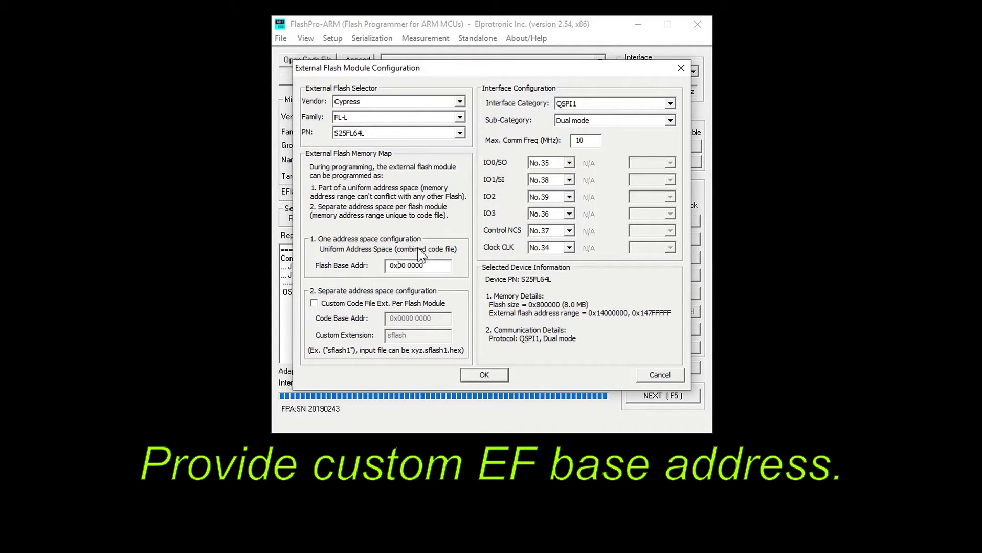
type("0x68000000")
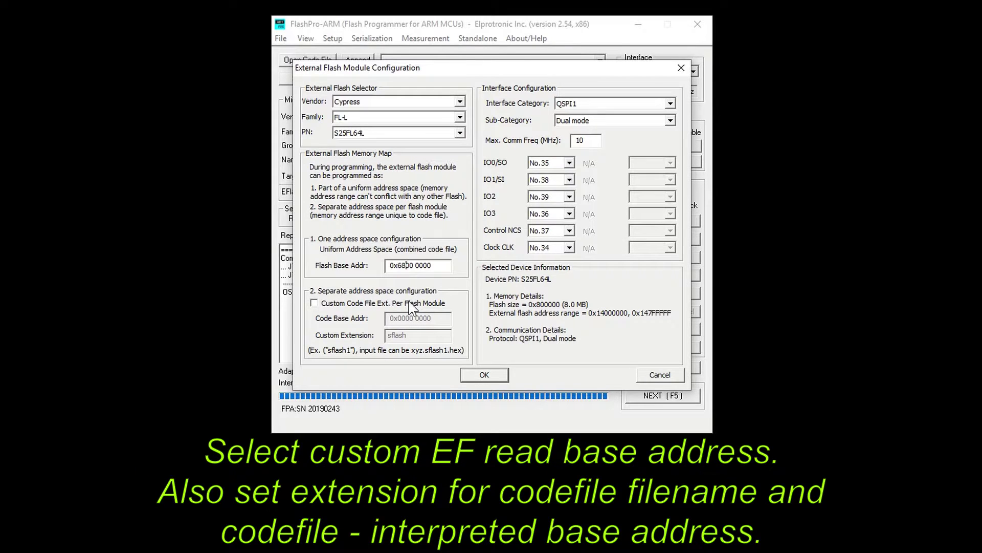
left_click(411, 305)
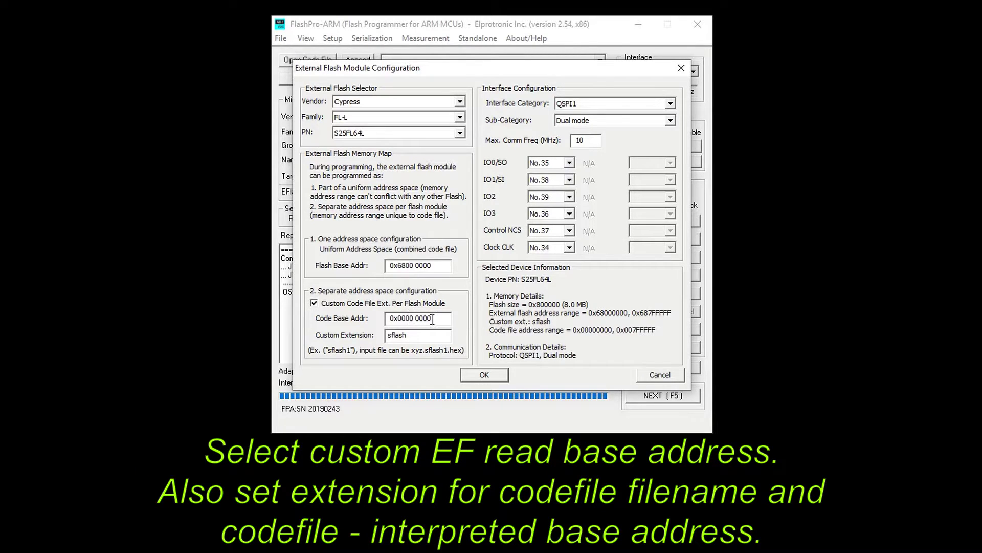
double_click(414, 318)
double_click(399, 336)
type("my_EF")
left_click(483, 375)
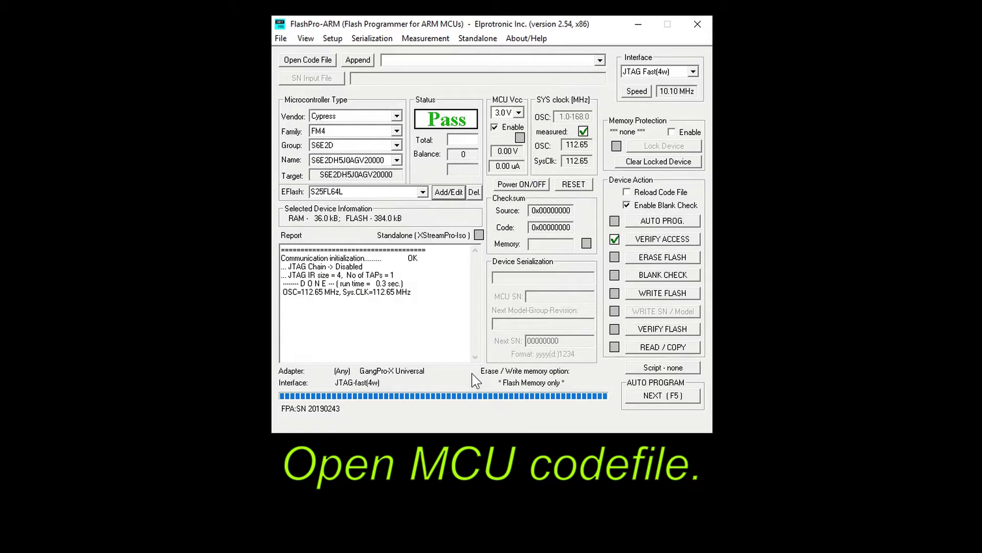
Step: Load the MCU code file work04_MCU_256kiB.txt
left_click(307, 60)
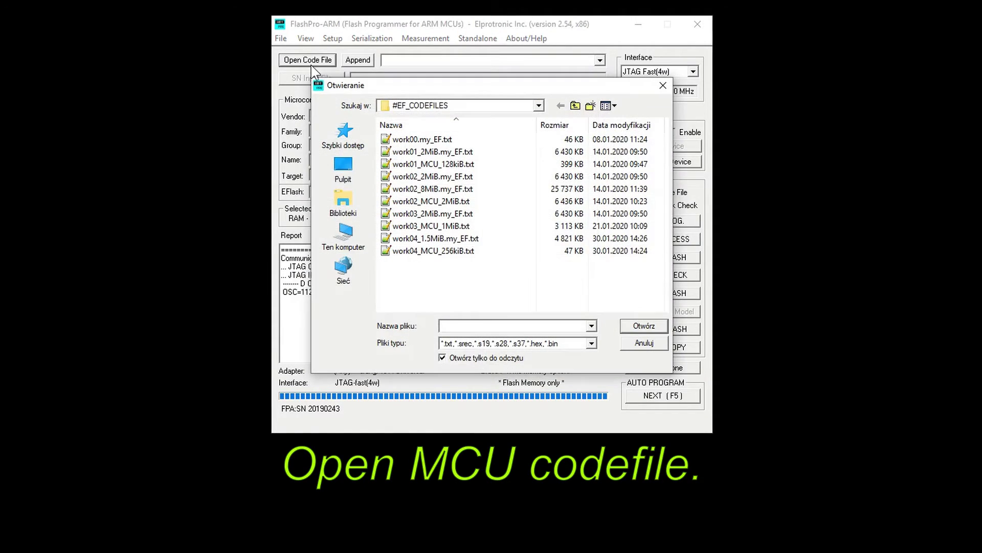
left_click(402, 251)
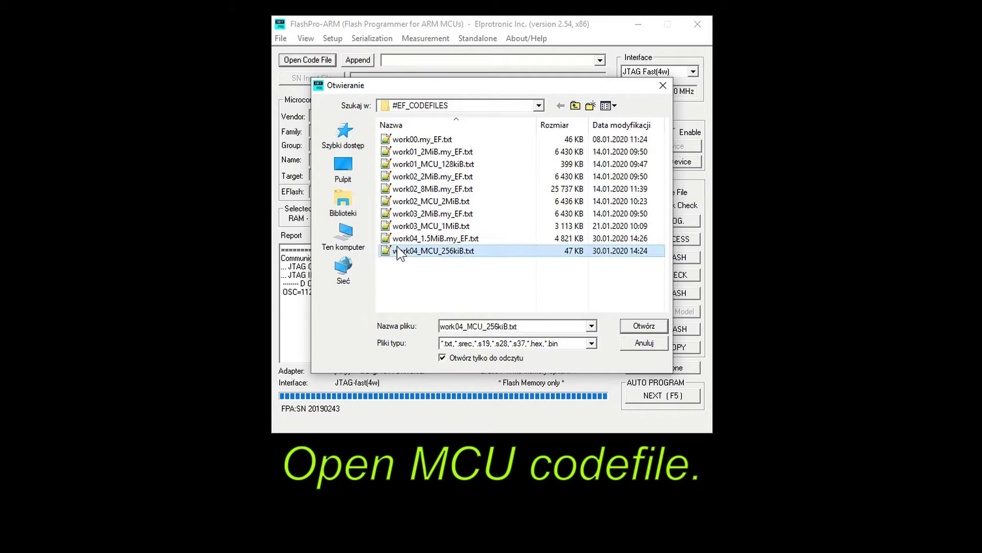
left_click(643, 326)
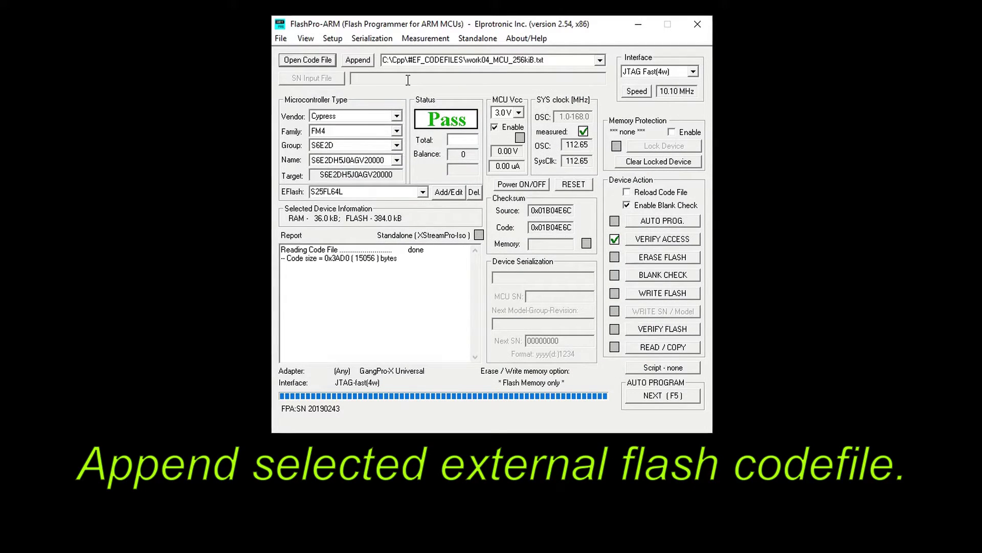
Step: Append the external flash file work04_1.5MiB.my_EF.txt to the loaded code
left_click(358, 60)
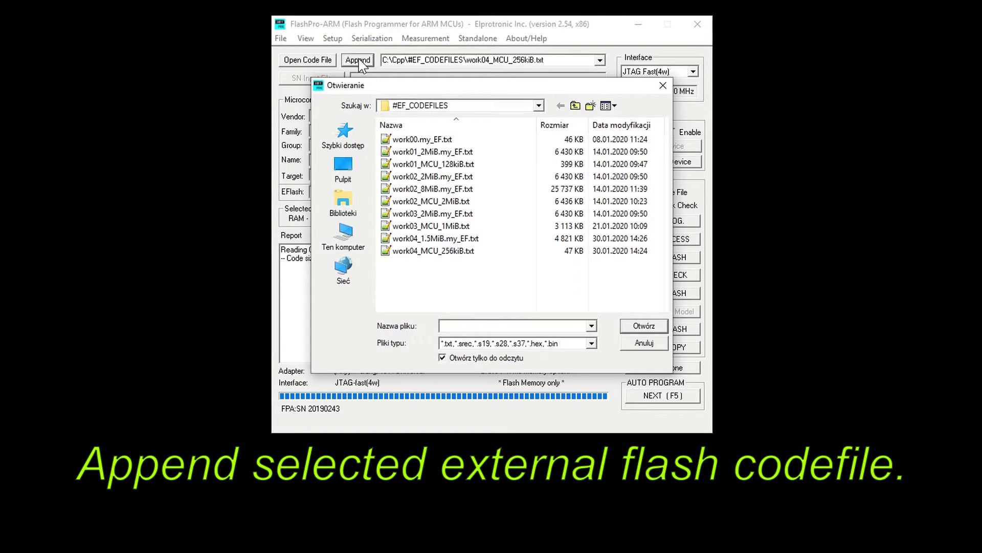
left_click(414, 239)
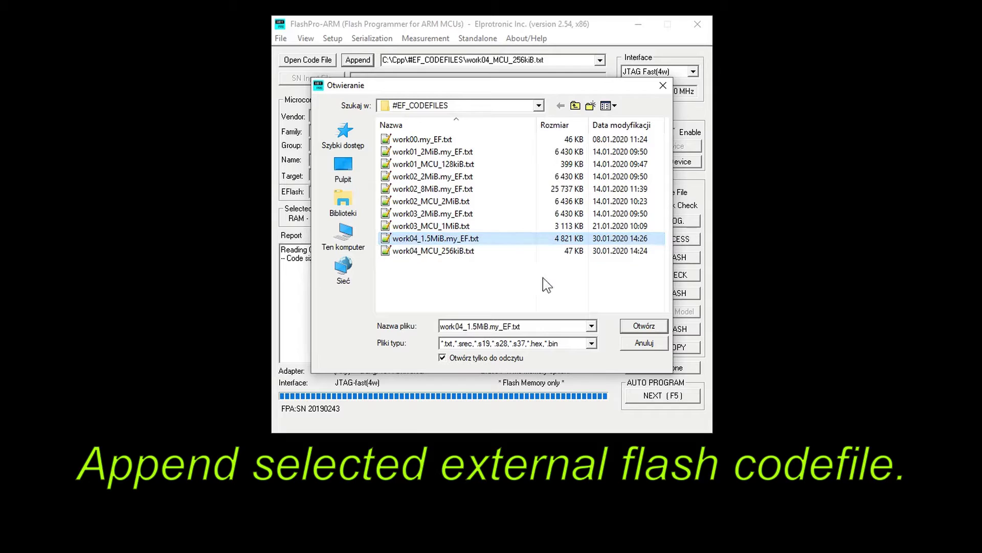
left_click(643, 327)
double_click(551, 211)
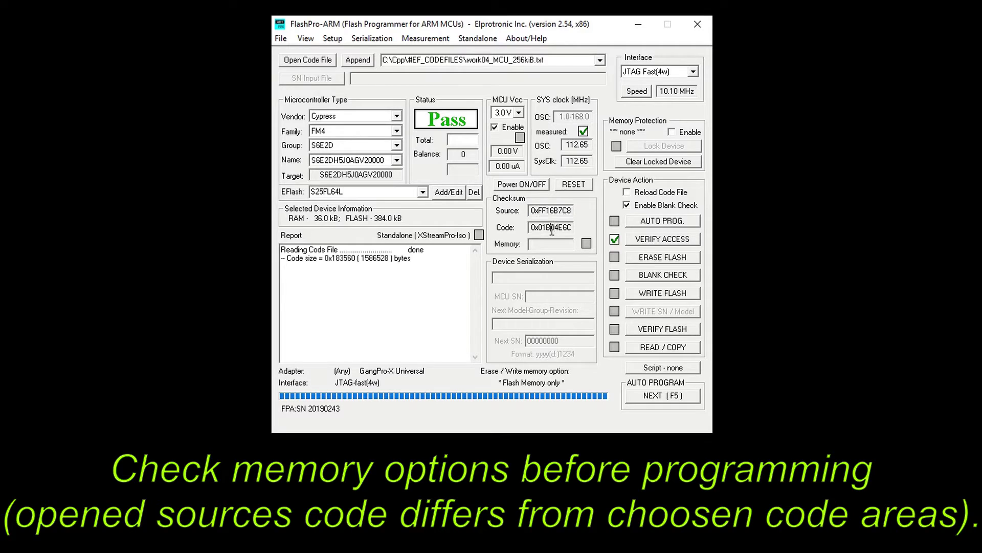
Step: Set the Memory Options erase/write address range to 'Used by Code File'
double_click(551, 227)
left_click(332, 38)
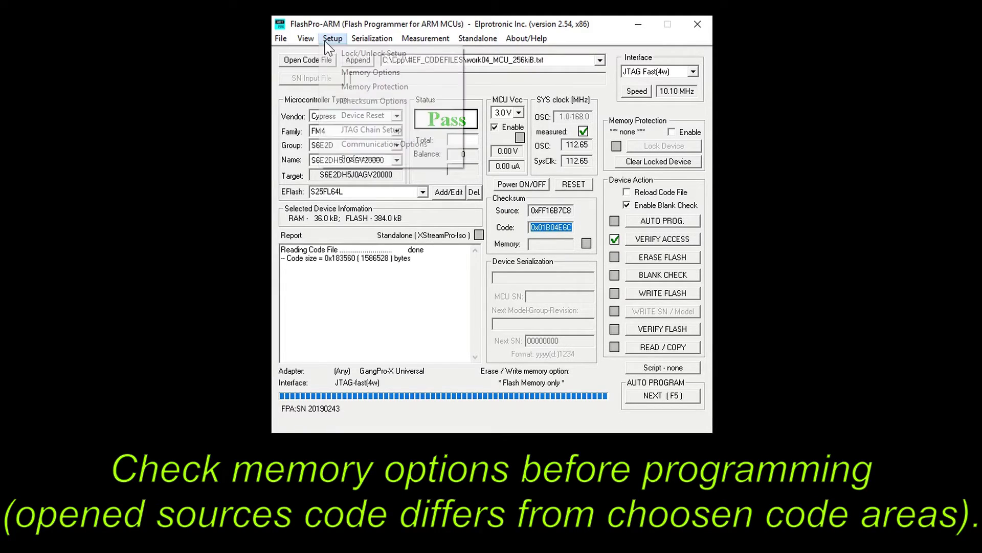
left_click(349, 75)
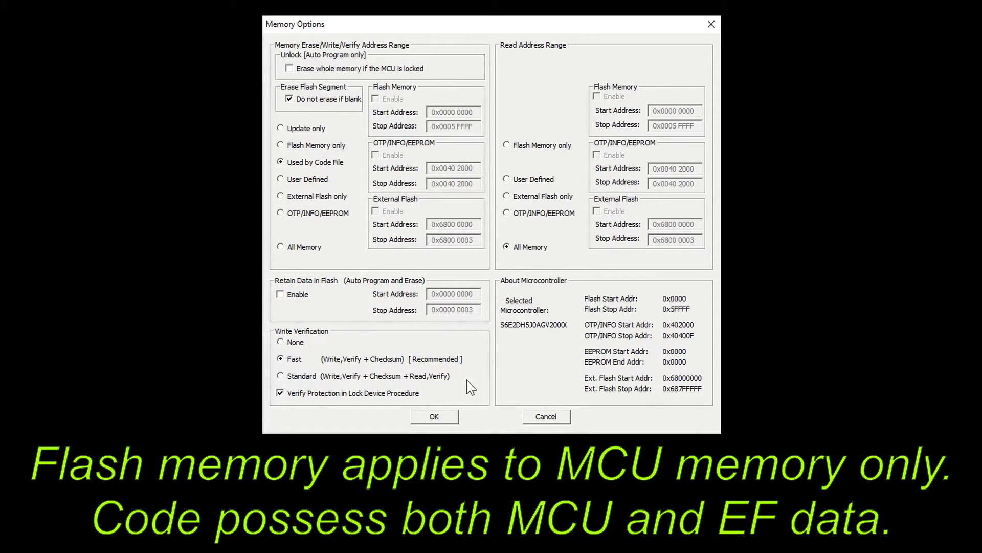
left_click(434, 417)
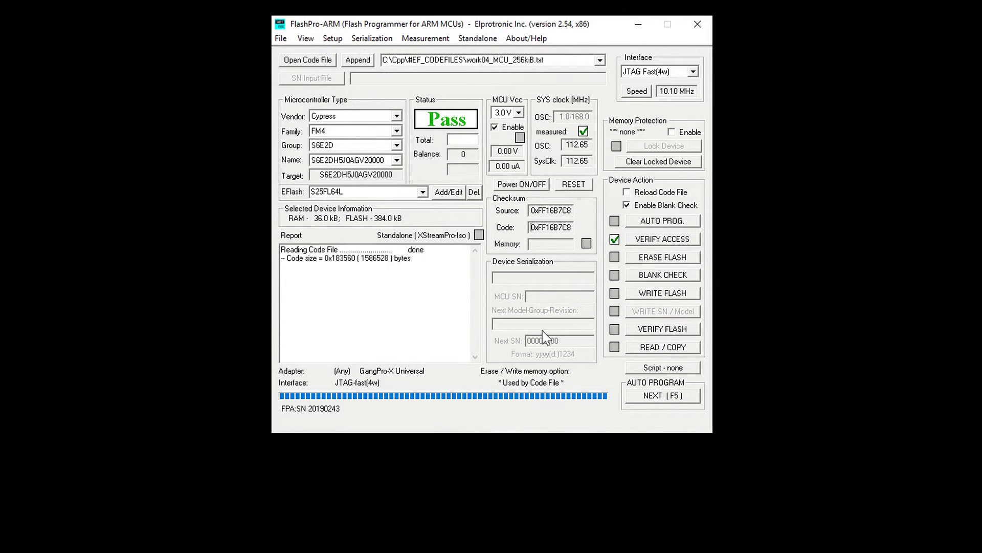
Step: Start AUTO PROG. to program the FM4 MCU and S25FL64L flash with the combined code
left_click(662, 220)
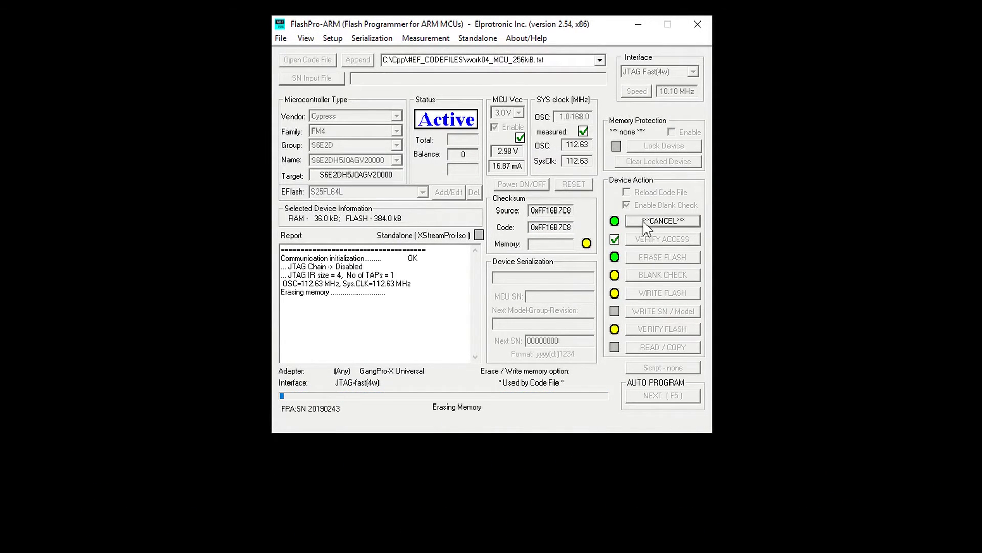